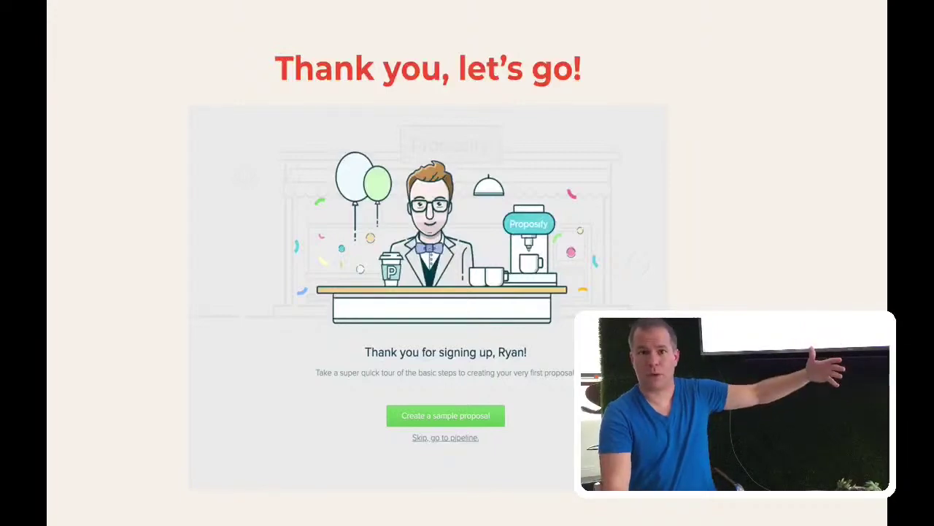
key("Right")
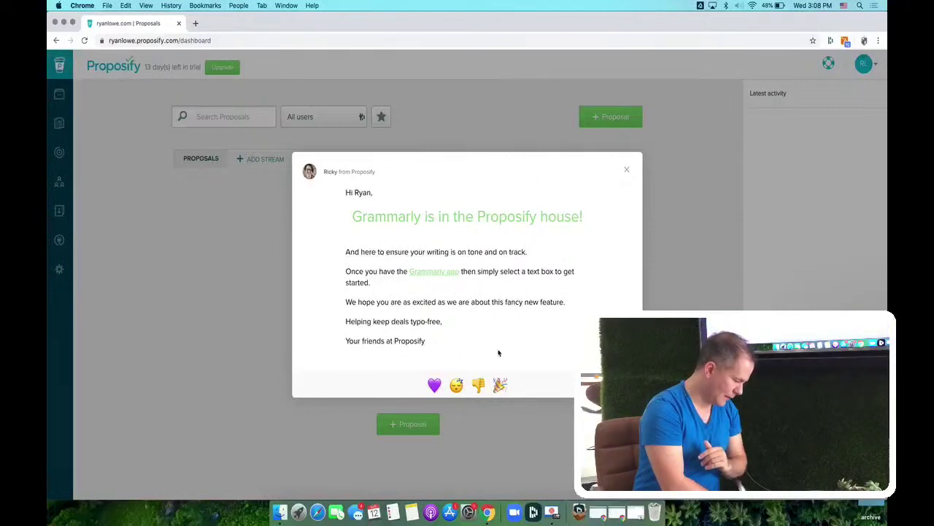
Step: React to the Grammarly announcement with the party popper emoji and close the message
left_click(500, 385)
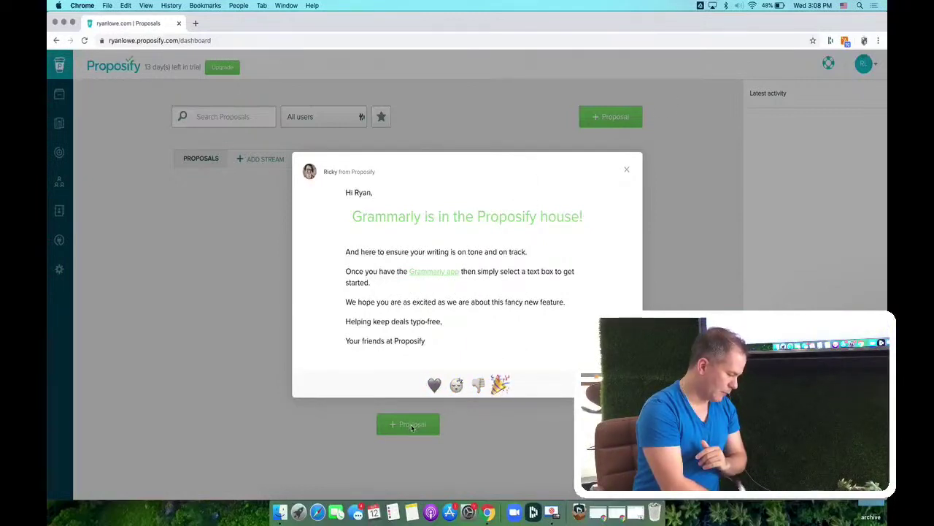
left_click(627, 169)
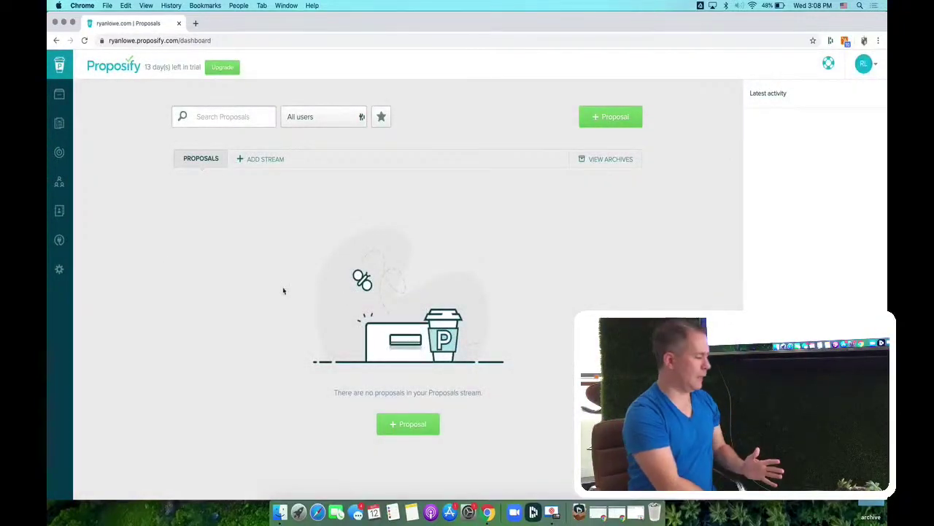
Step: Open the template gallery and look over its categories from Design to Presentations
mouse_move(75, 95)
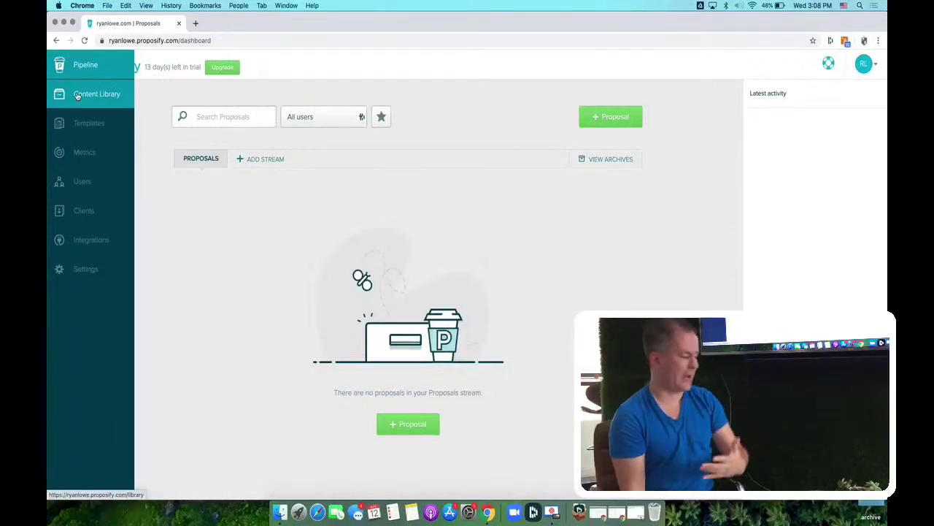
left_click(105, 126)
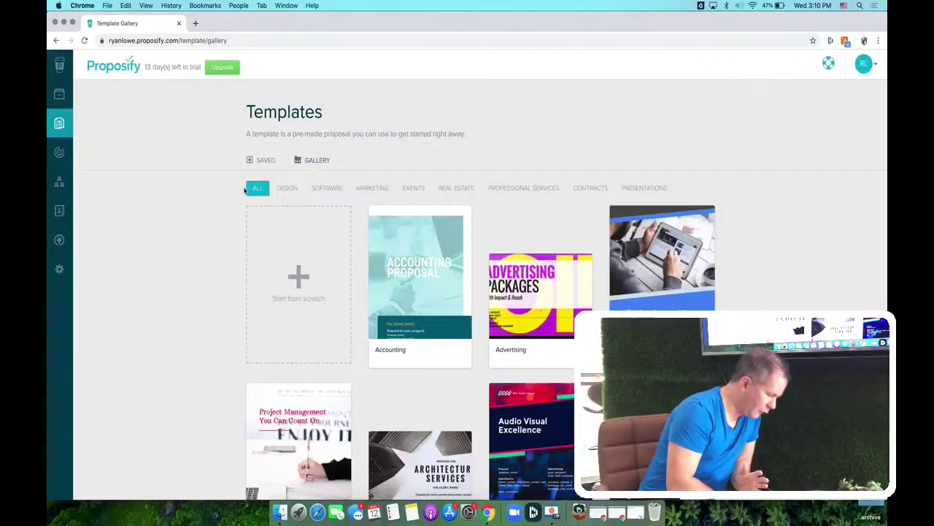
scroll(301, 197, "up", 5)
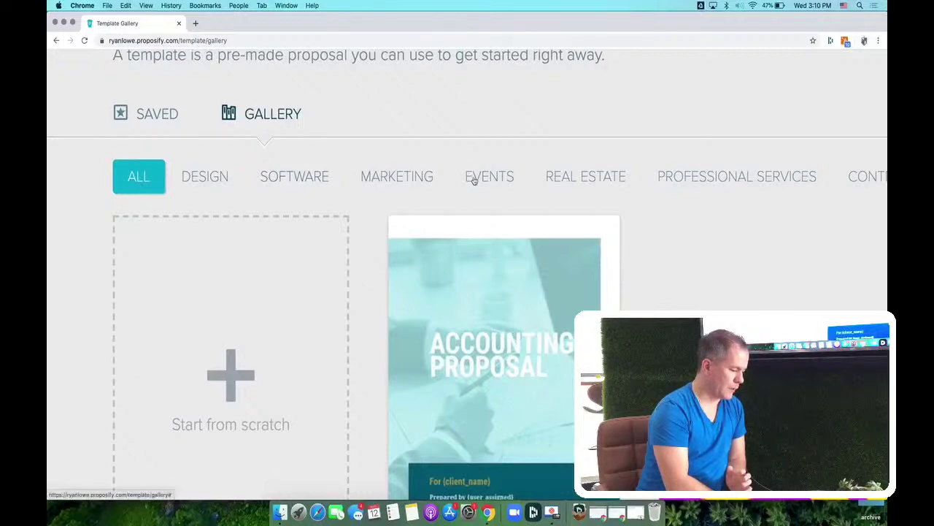
scroll(474, 181, "right", 2)
scroll(473, 180, "right", 6)
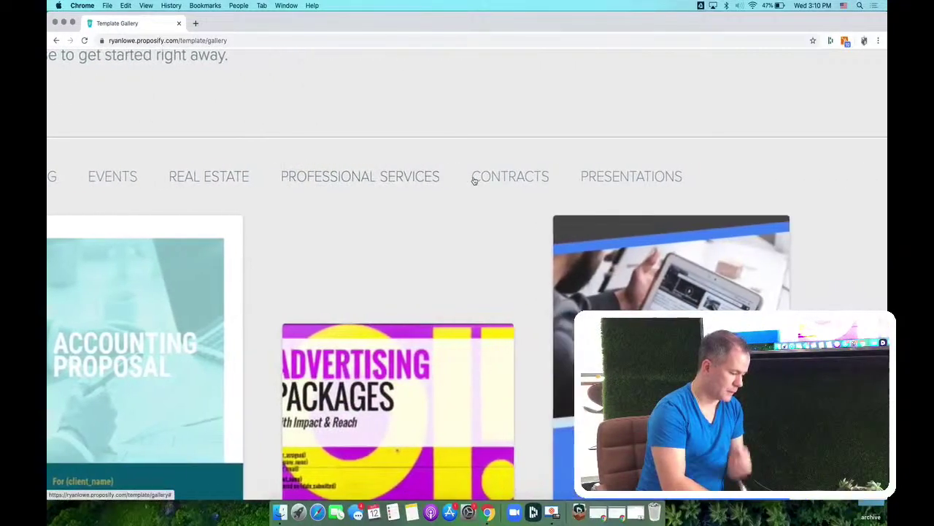
scroll(474, 181, "left", 10)
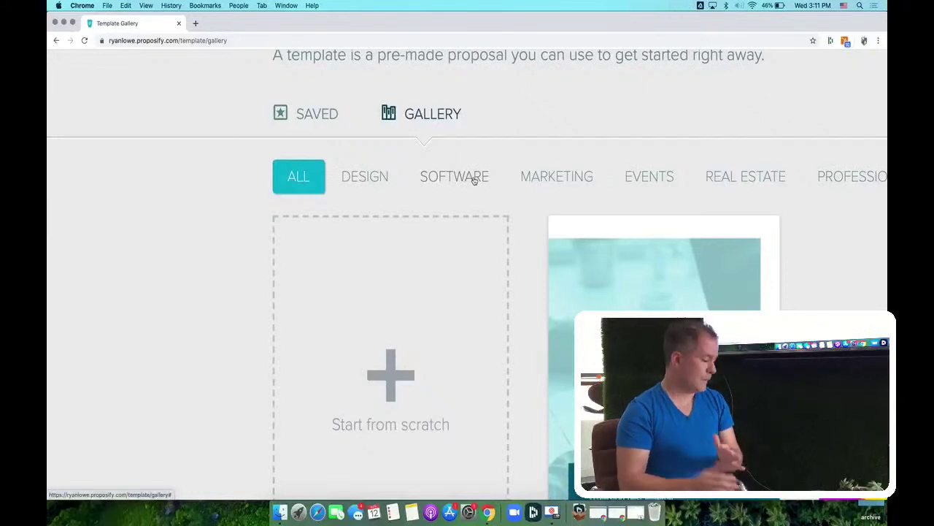
key("super+0")
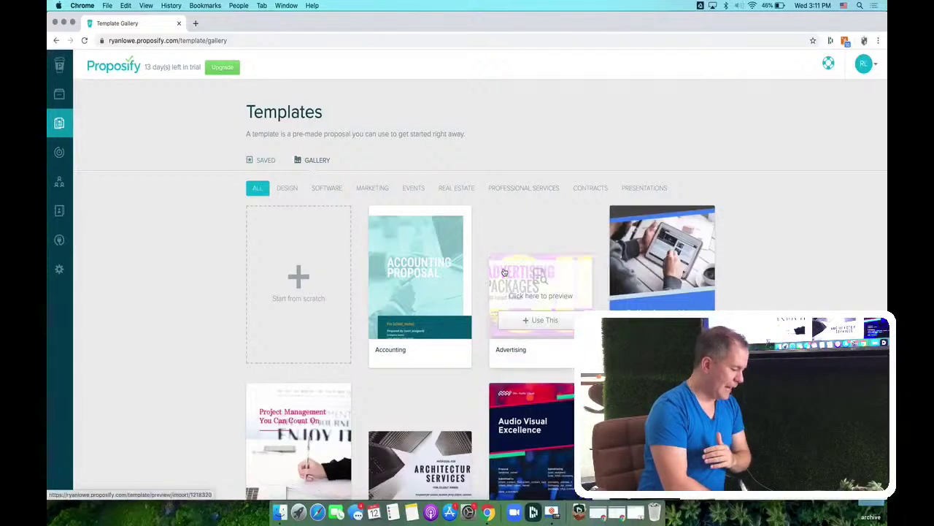
Step: Use the Accounting template from the gallery and save it as a new template named Accounting
mouse_move(420, 334)
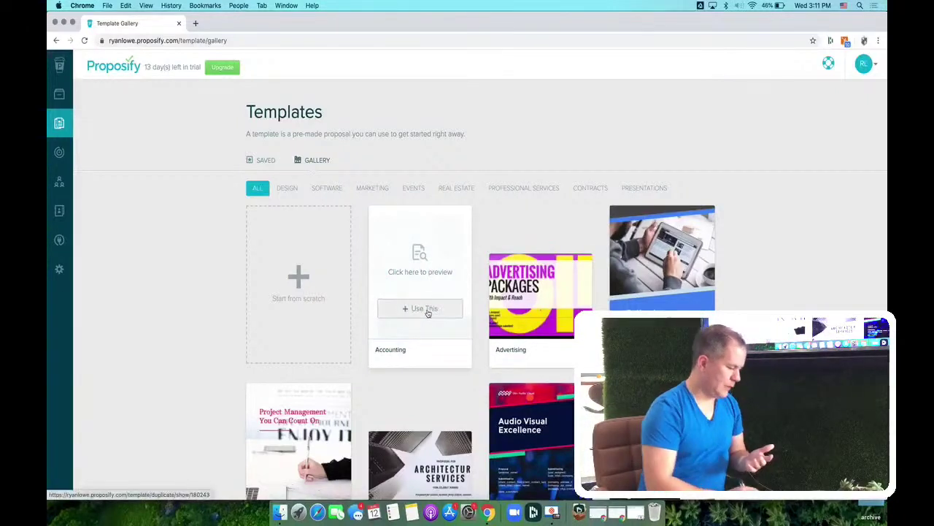
left_click(427, 310)
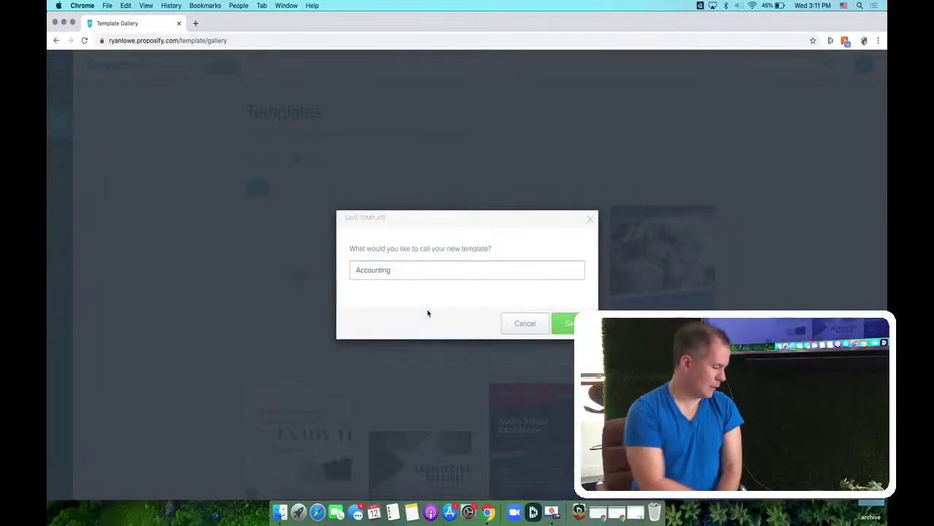
key("Return")
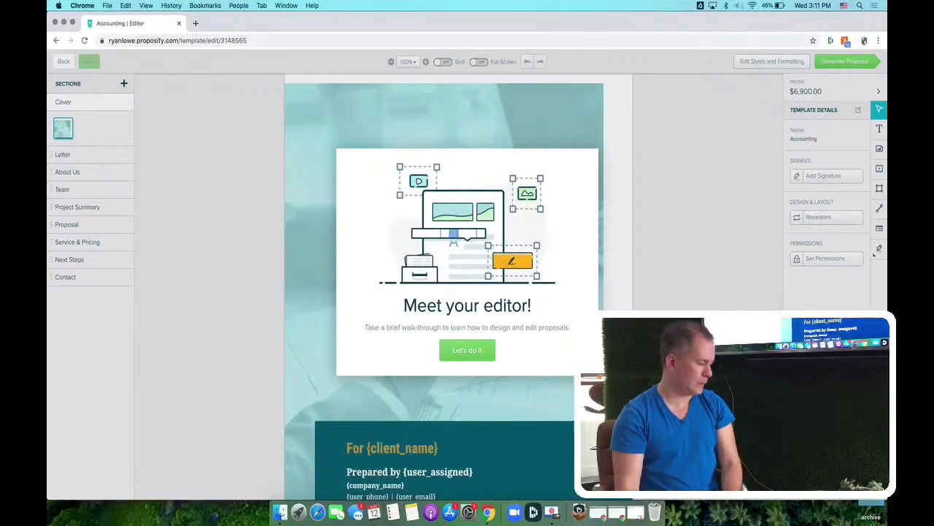
Step: Go through the editor's introductory walk-through to its end, including the sections, tables and signature buttons tips
left_click(481, 353)
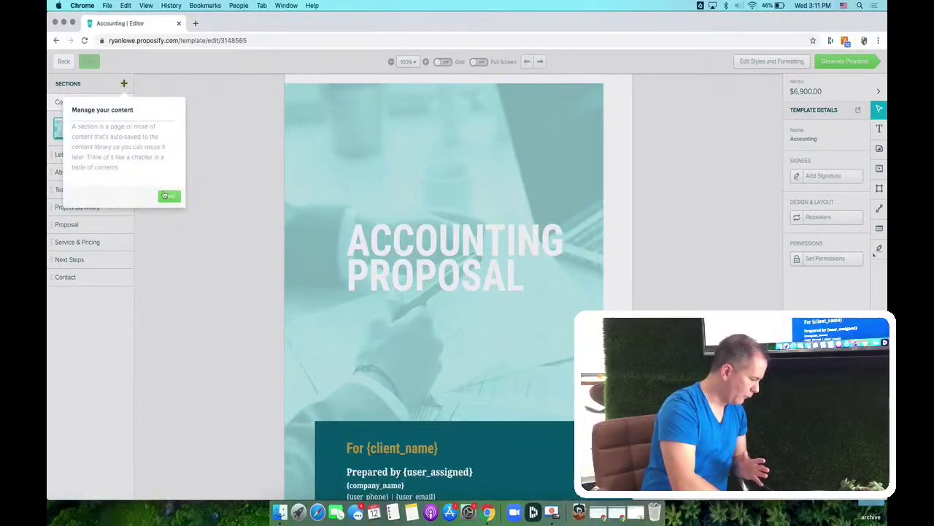
left_click(167, 196)
left_click(846, 203)
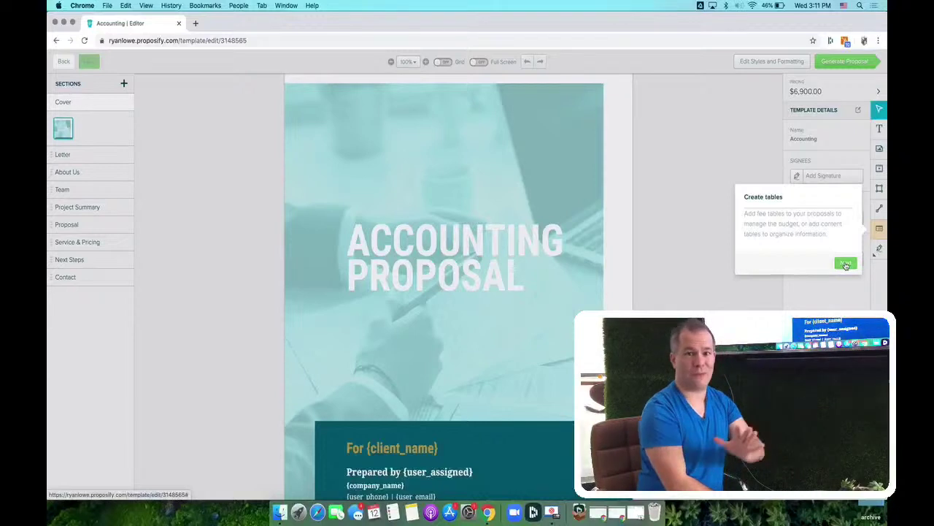
left_click(846, 265)
left_click(845, 277)
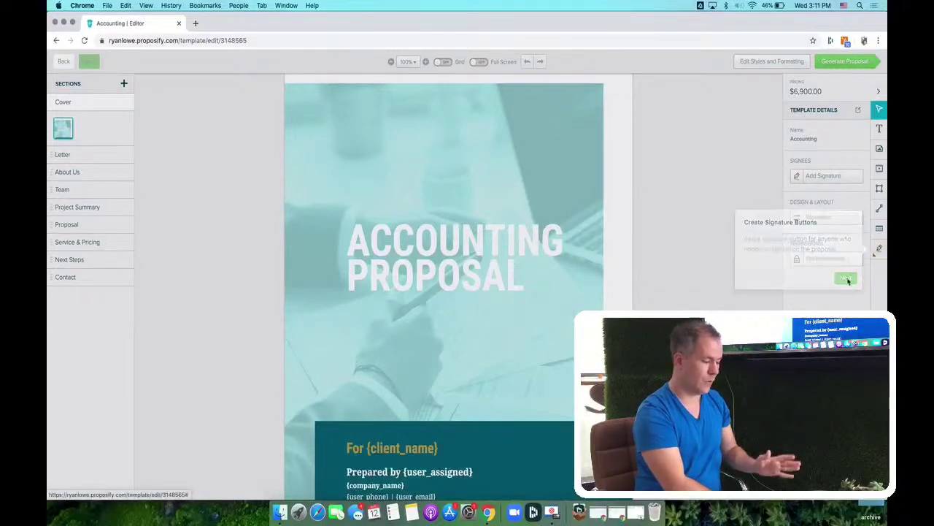
left_click(860, 157)
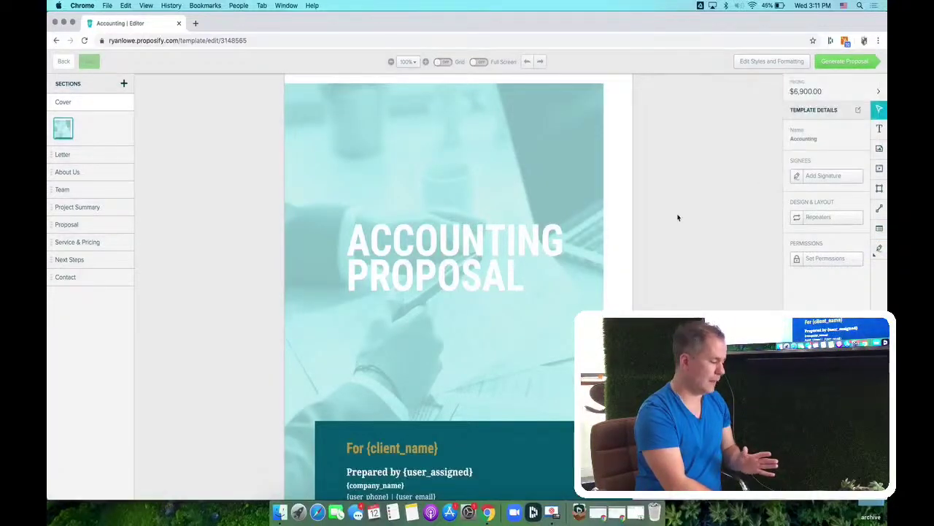
Step: Examine the placeholder variables in the cover page's client and company text block and in the cover letter
scroll(469, 216, "down", 8)
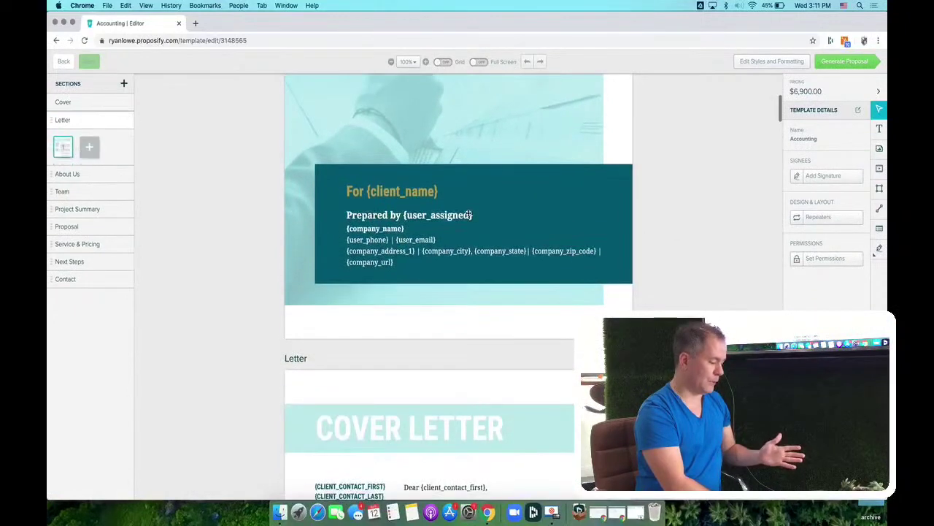
scroll(469, 213, "up", 5)
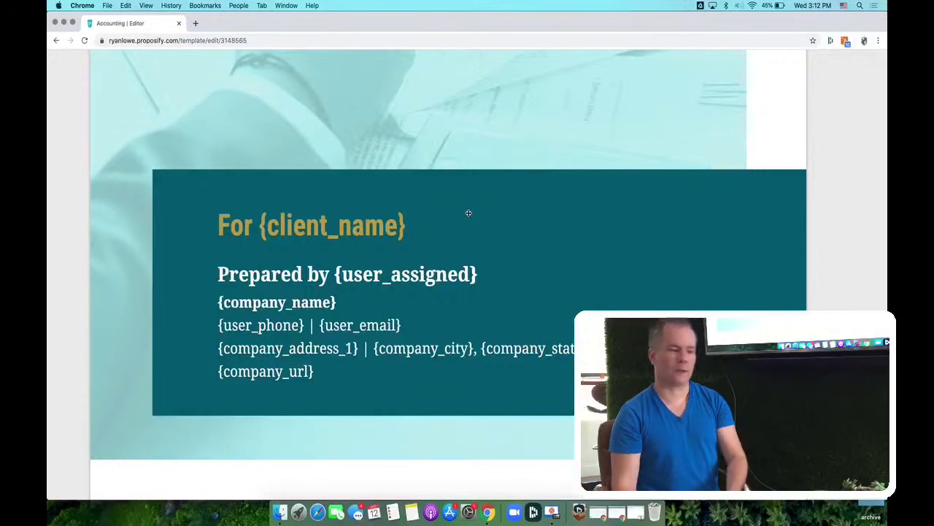
left_click(475, 226)
key("super+minus")
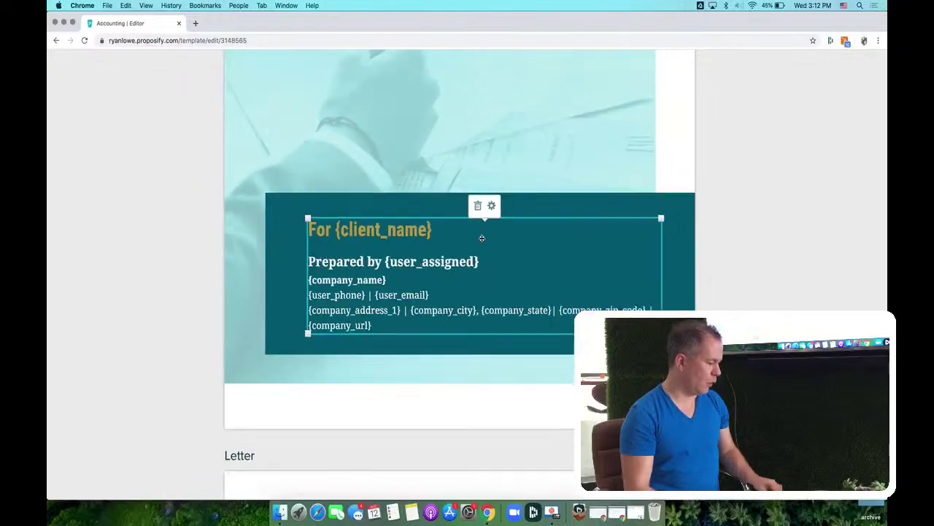
scroll(482, 238, "down", 5)
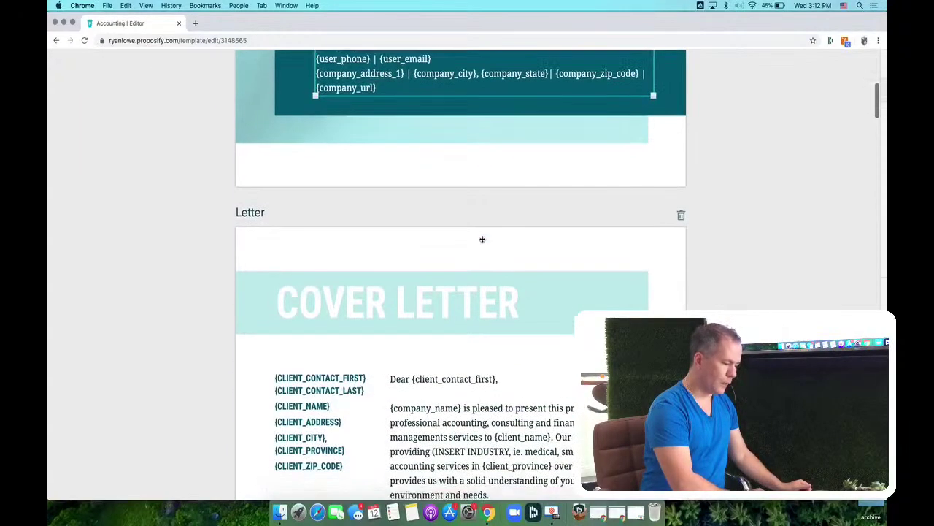
scroll(481, 238, "down", 4)
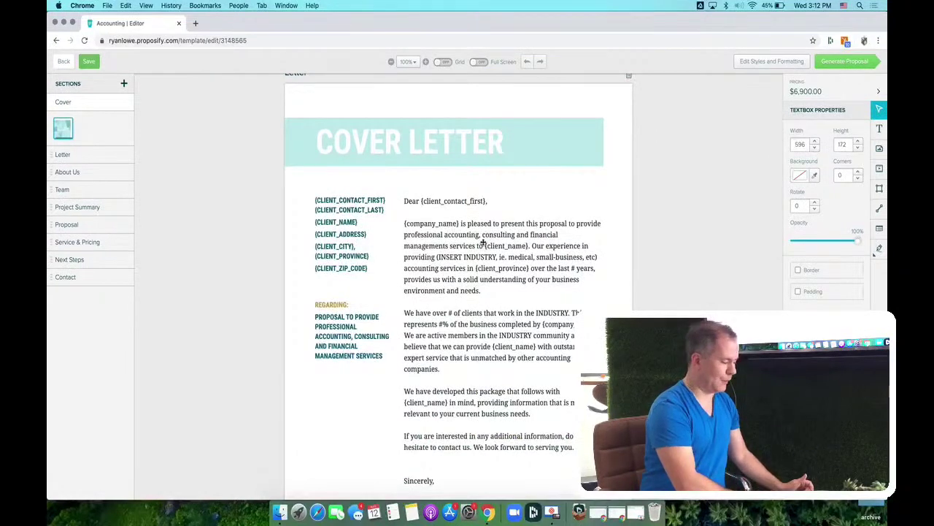
scroll(482, 242, "up", 5)
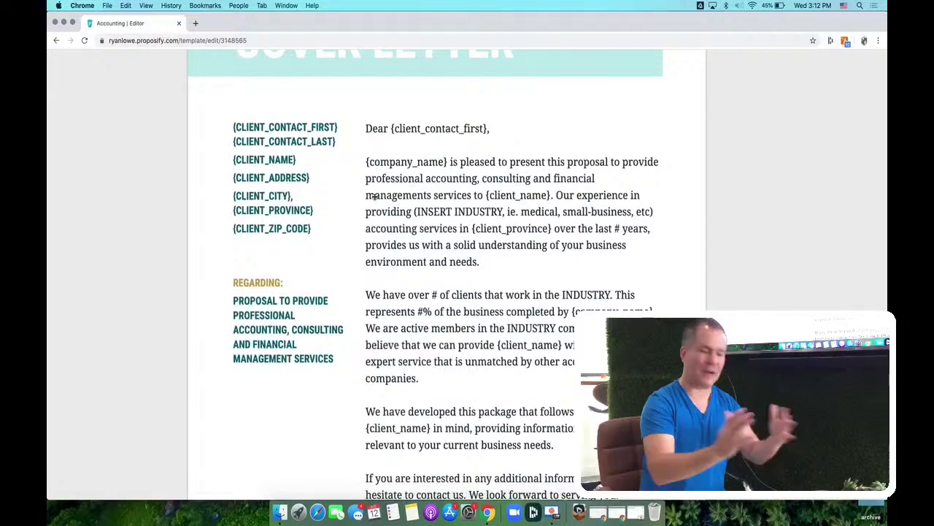
scroll(299, 217, "up", 2)
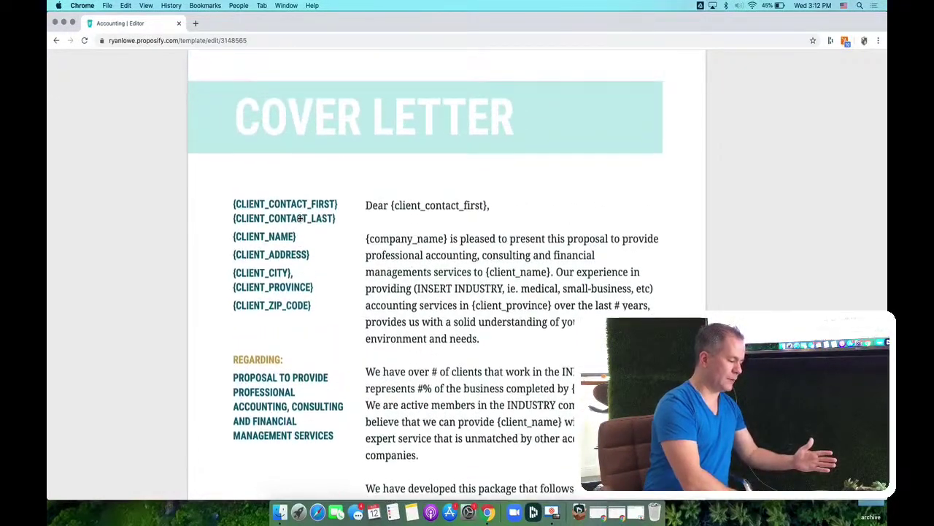
scroll(299, 218, "down", 5)
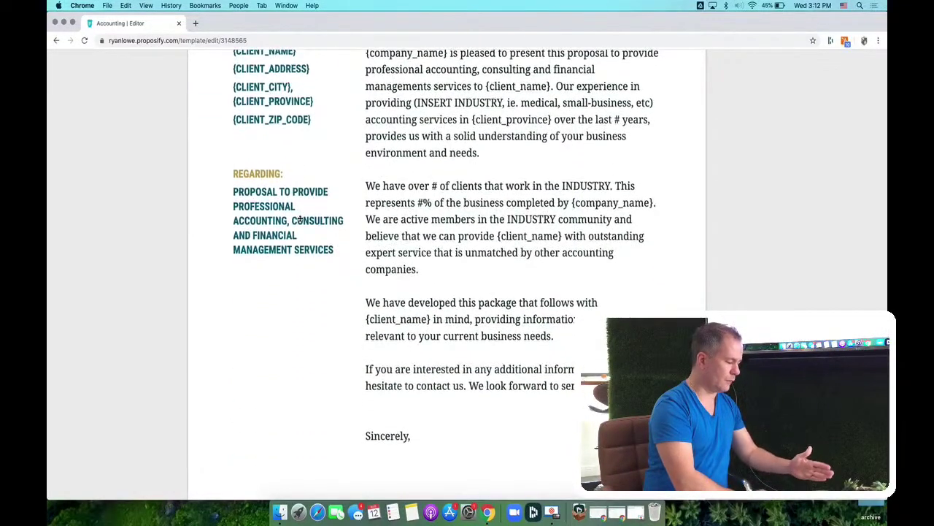
scroll(300, 217, "up", 4)
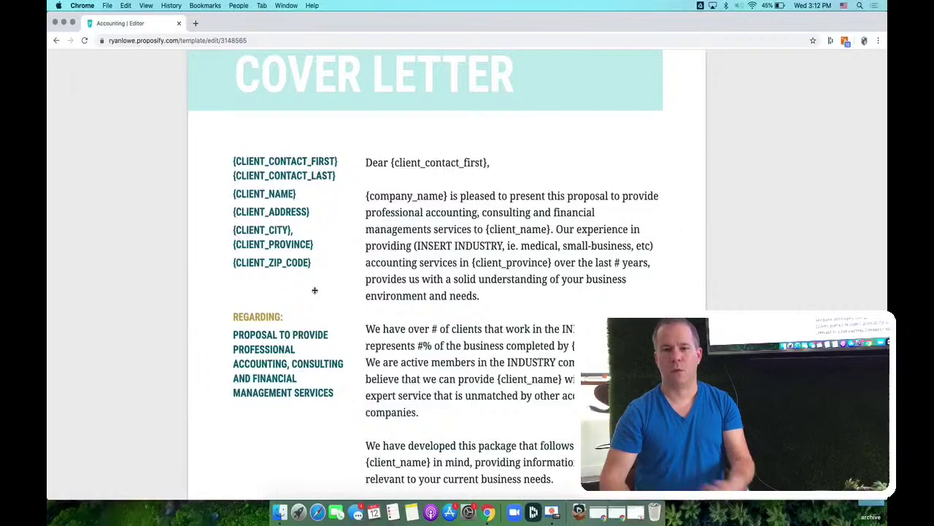
key("Escape")
scroll(317, 292, "down", 5)
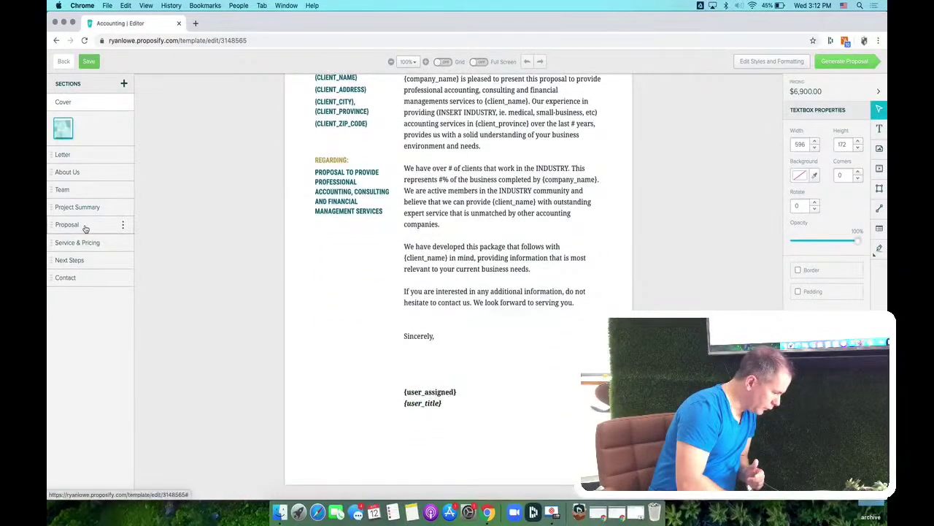
Step: Go from the Proposal section to Service & Pricing and examine its fee table with the Accounting Services line
left_click(85, 228)
scroll(199, 240, "down", 6)
scroll(199, 240, "down", 10)
scroll(199, 240, "down", 3)
scroll(198, 265, "down", 15)
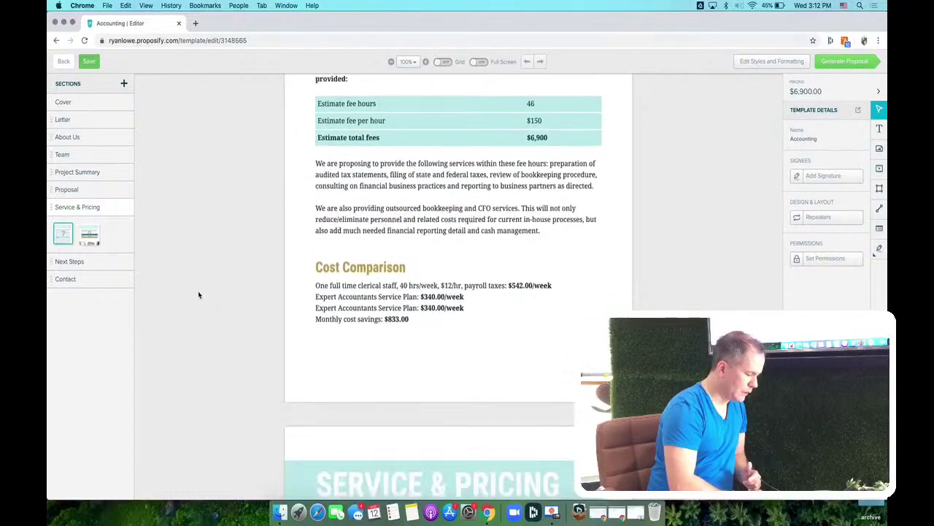
scroll(198, 293, "down", 3)
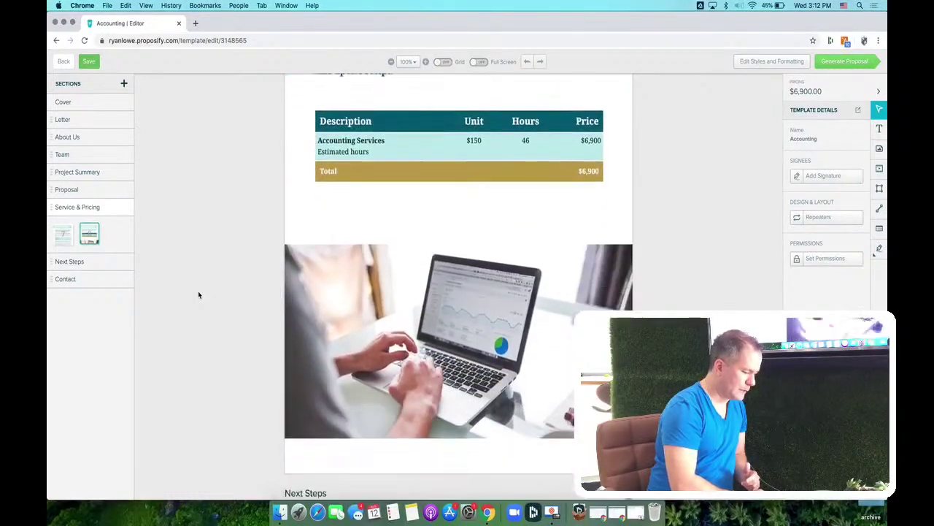
left_click(358, 151)
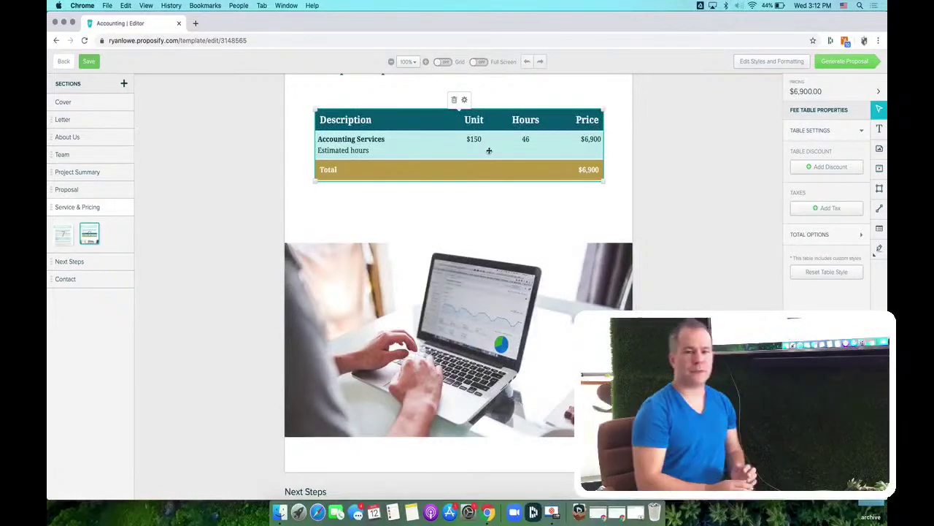
scroll(489, 150, "up", 5)
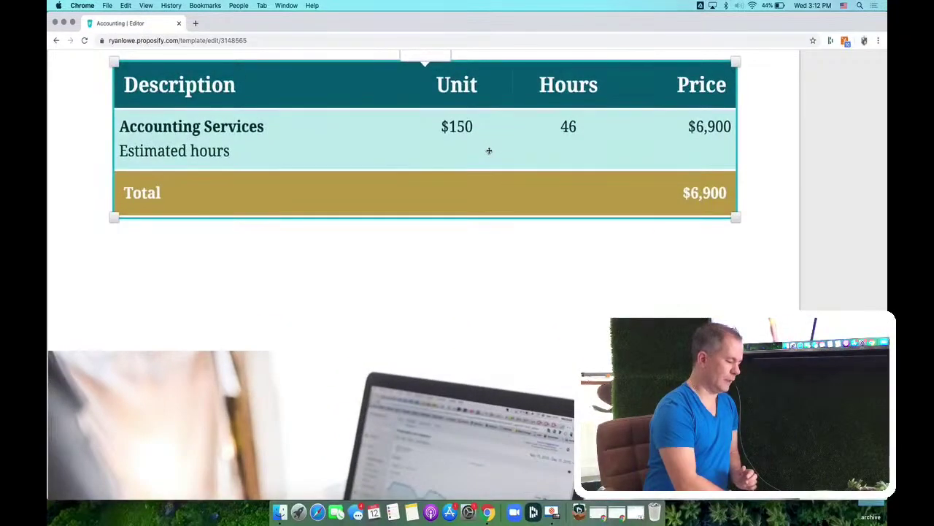
scroll(489, 150, "down", 1)
scroll(489, 150, "down", 5)
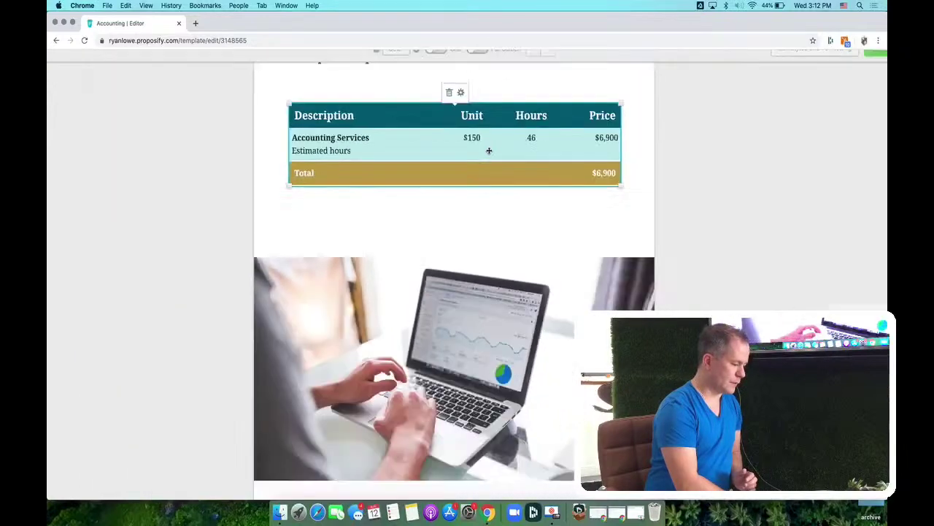
Step: Add a row below Accounting Services in the fee table and enter "Initial Setup" as its description
double_click(437, 146)
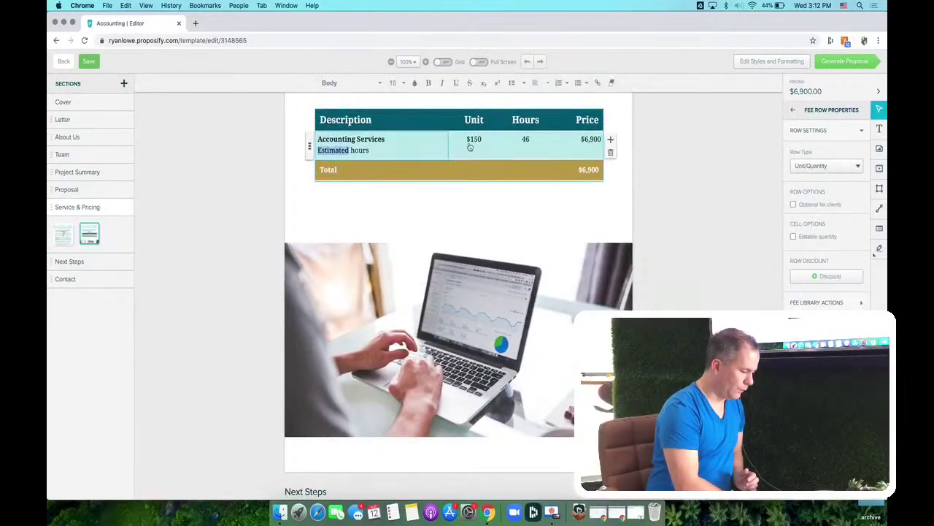
left_click(610, 140)
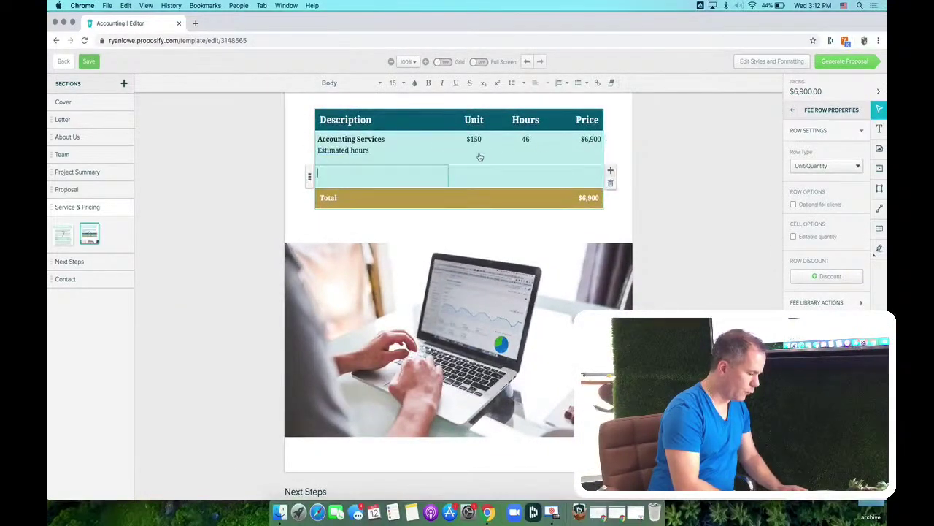
type("Initial Set")
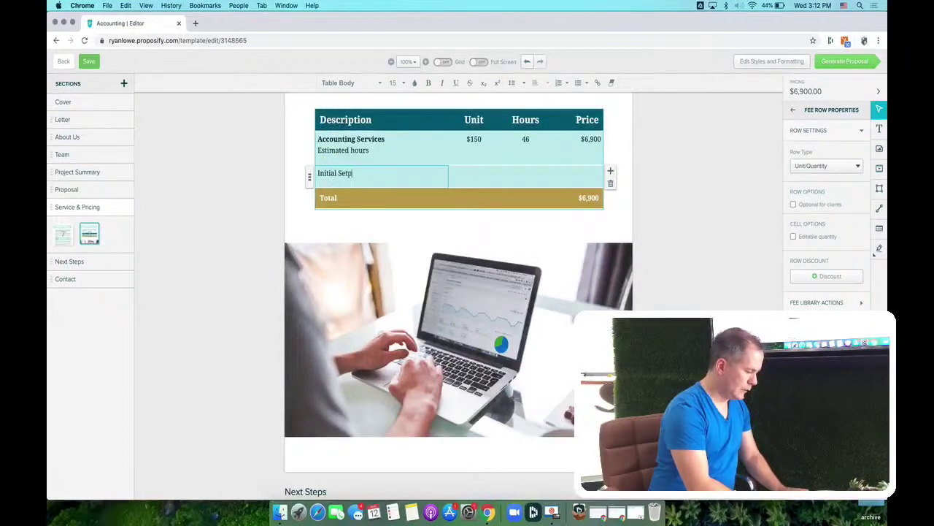
type("up")
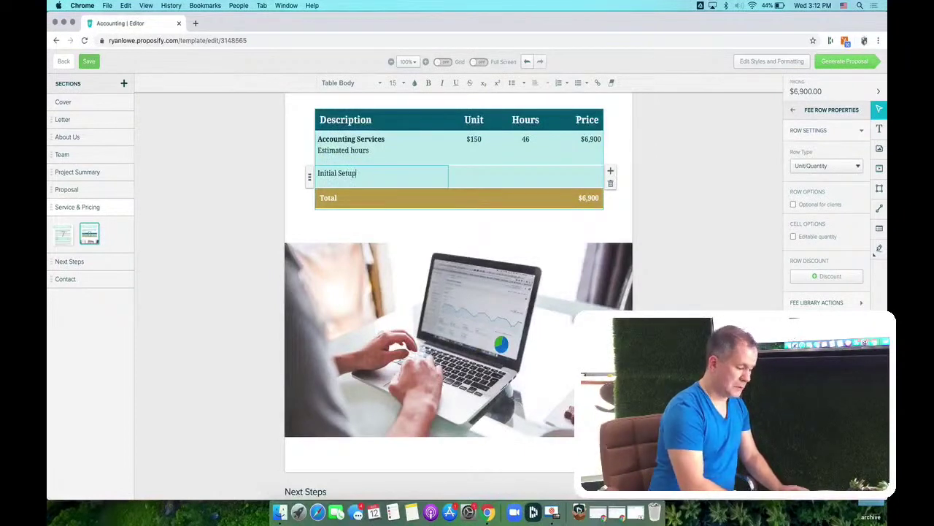
Step: Make the Initial Setup description bold and give the row a unit price of $150 and 8 hours
triple_click(353, 173)
key("super+b")
left_click(480, 174)
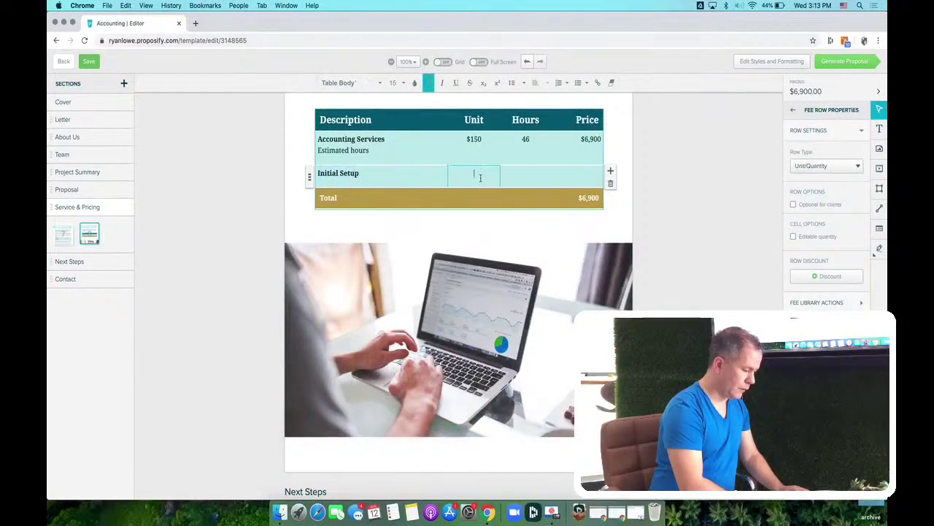
type("15")
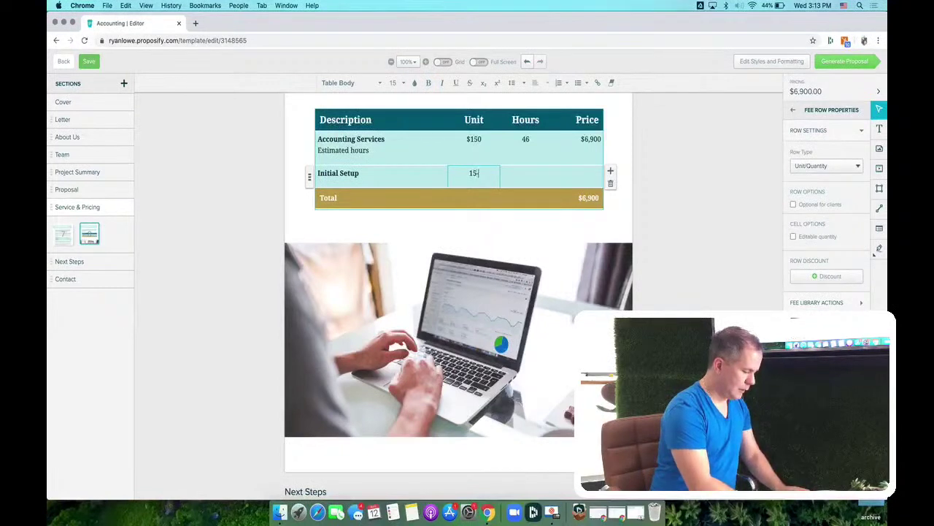
type("0")
key("Tab")
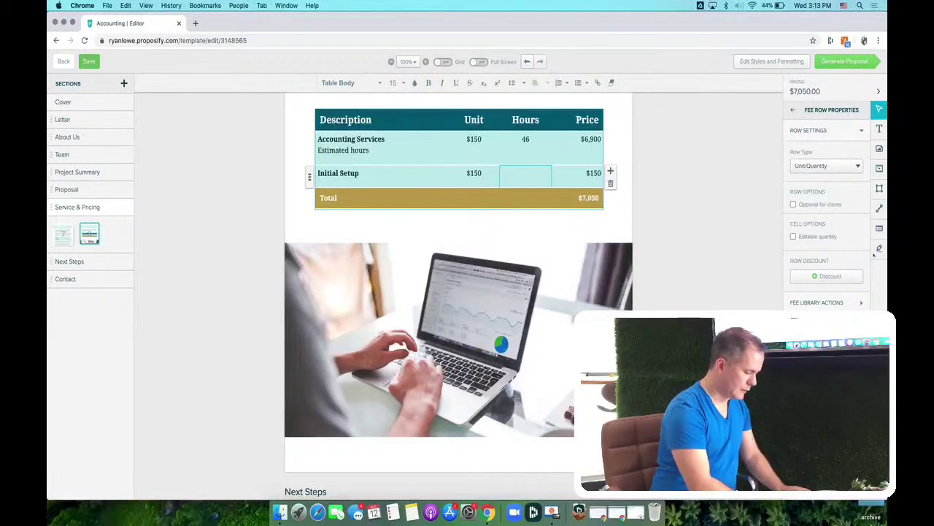
Step: Move the Initial Setup row above the Accounting Services row in the fee table
left_click(372, 173)
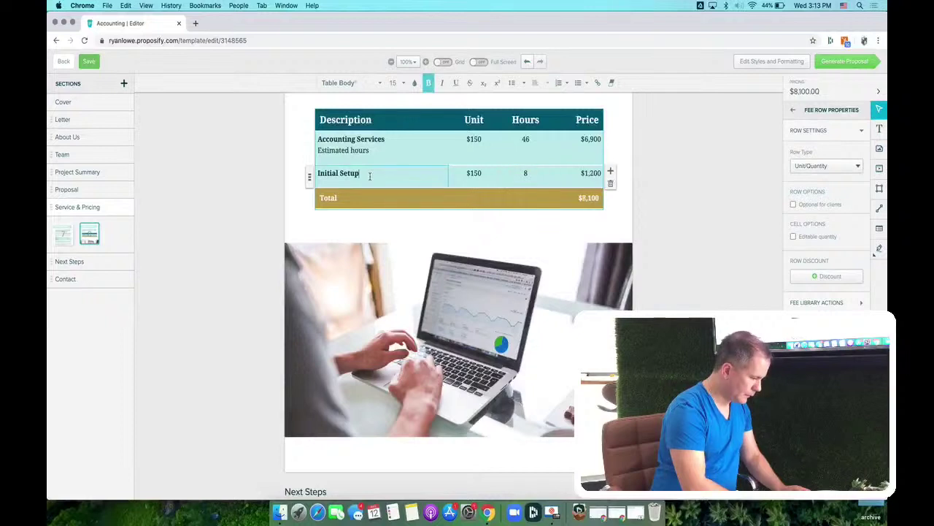
left_click(308, 175)
left_click_drag(308, 165, 310, 144)
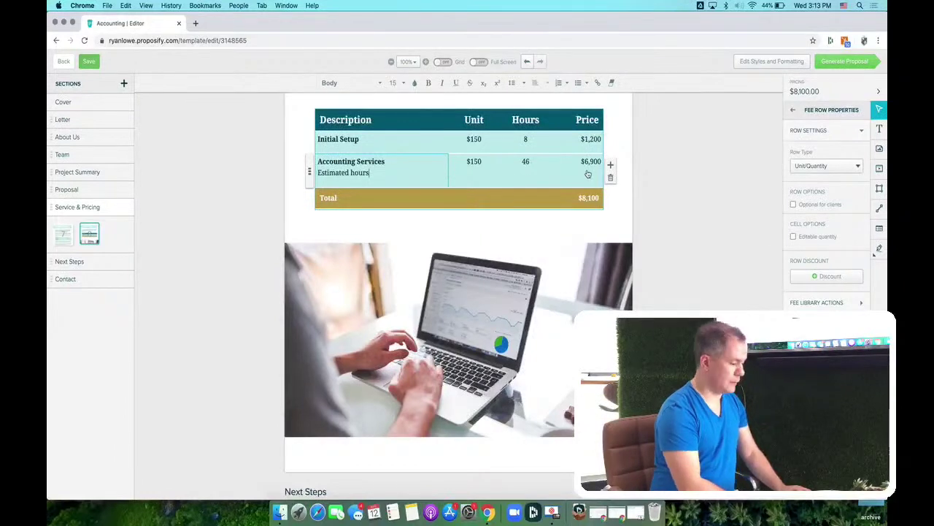
Step: Change the Accounting Services row type to Monthly and set its hours to 4
scroll(575, 171, "up", 3)
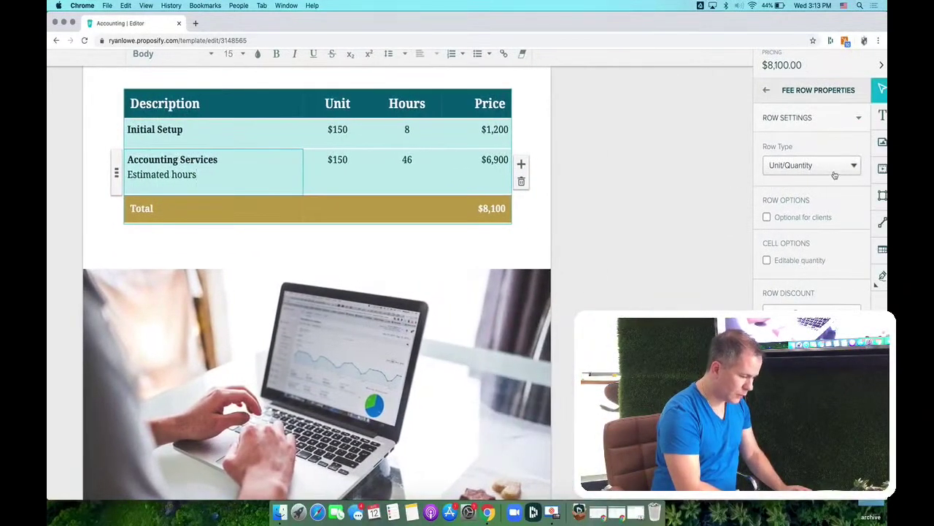
left_click(834, 174)
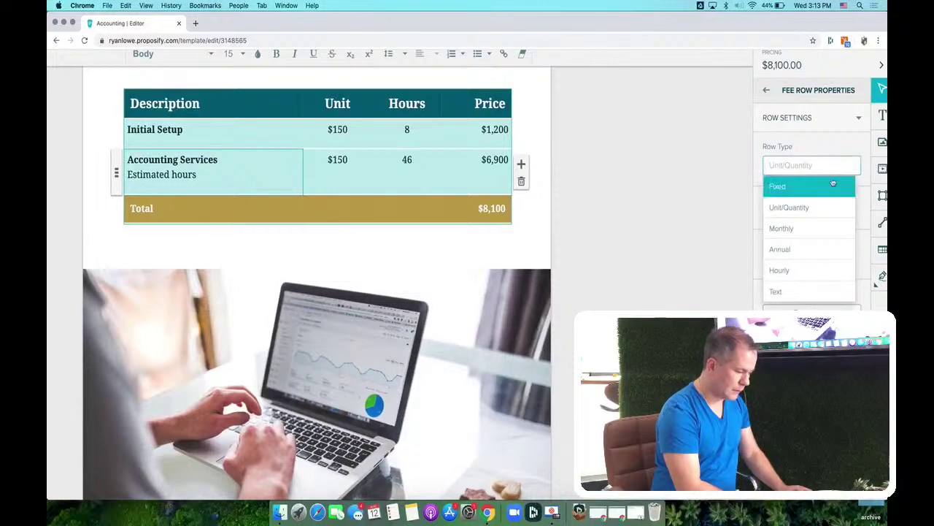
left_click(806, 229)
left_click(413, 159)
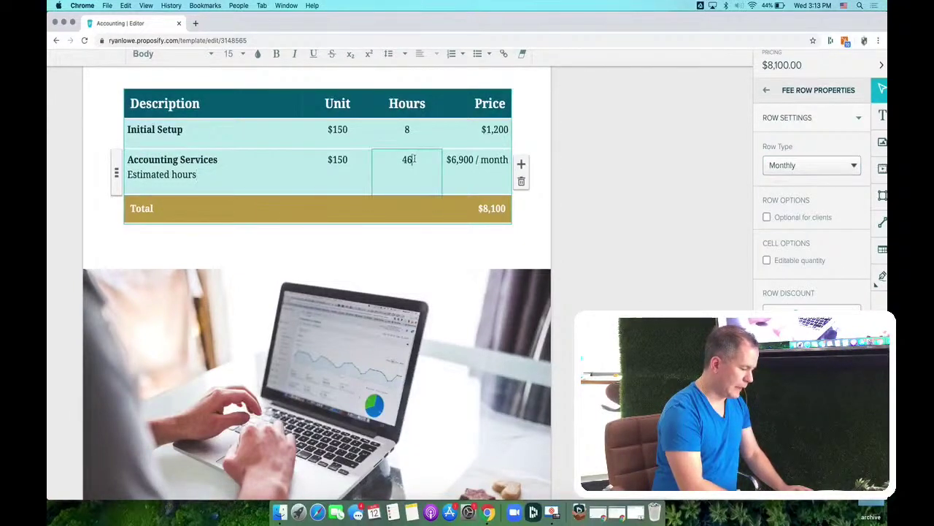
double_click(408, 159)
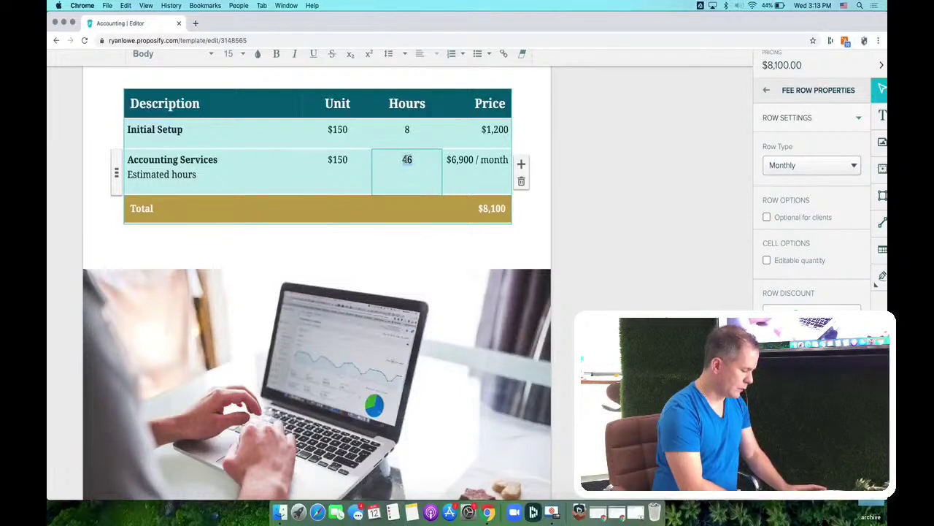
type("4")
left_click(467, 165)
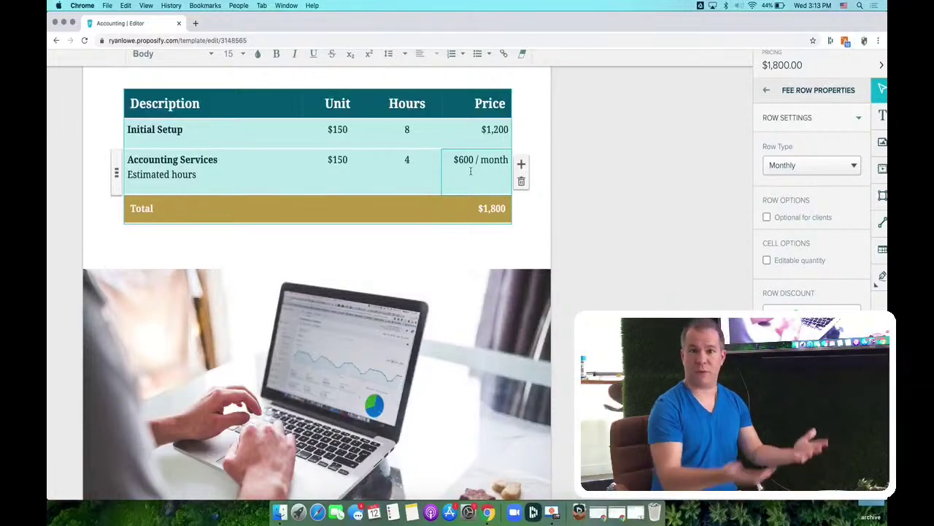
Step: Add a row below Accounting Services described as "W-2 and W-9 Prep and deliver" with a unit price of $500 and quantity 1
left_click(521, 164)
left_click(235, 220)
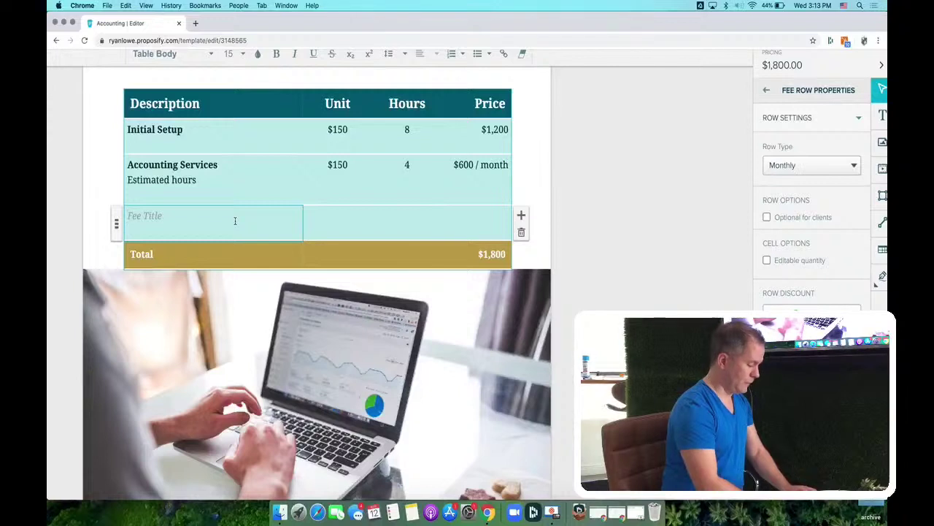
type("W2")
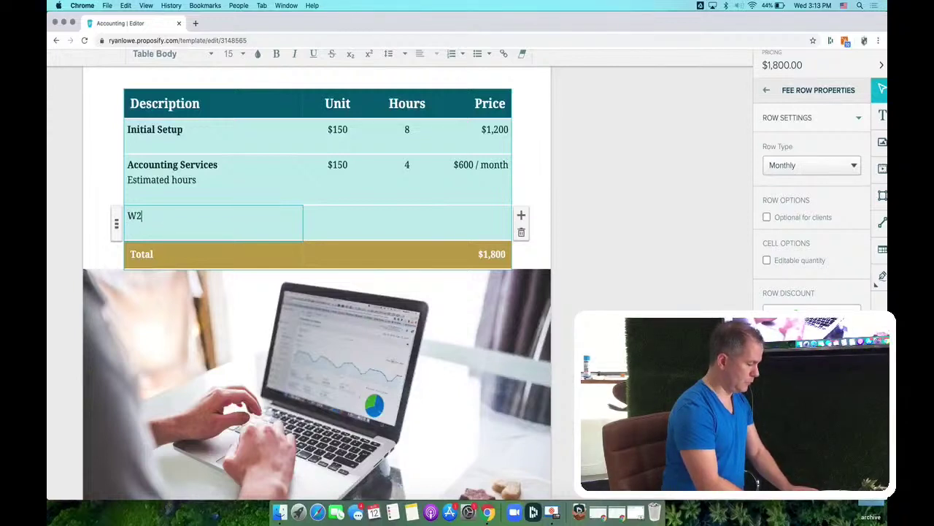
type("-2 and W")
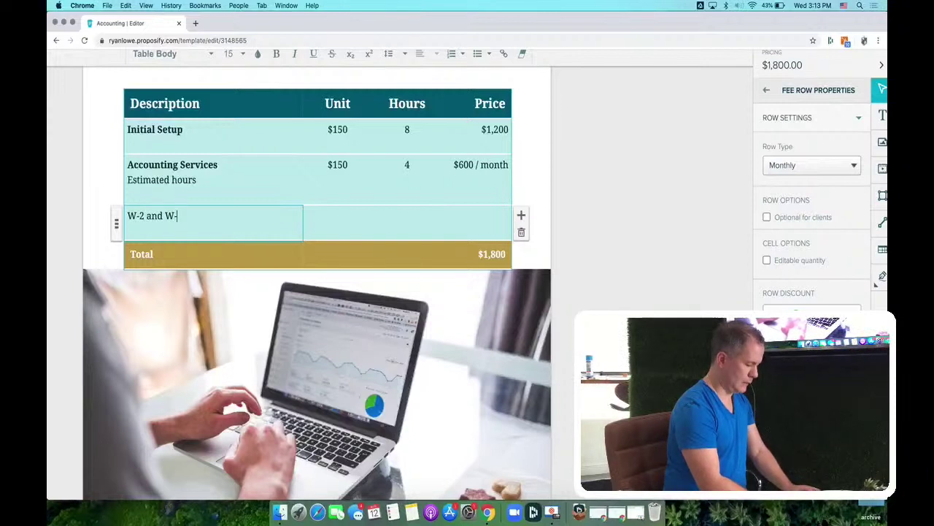
type("-9 Pre ")
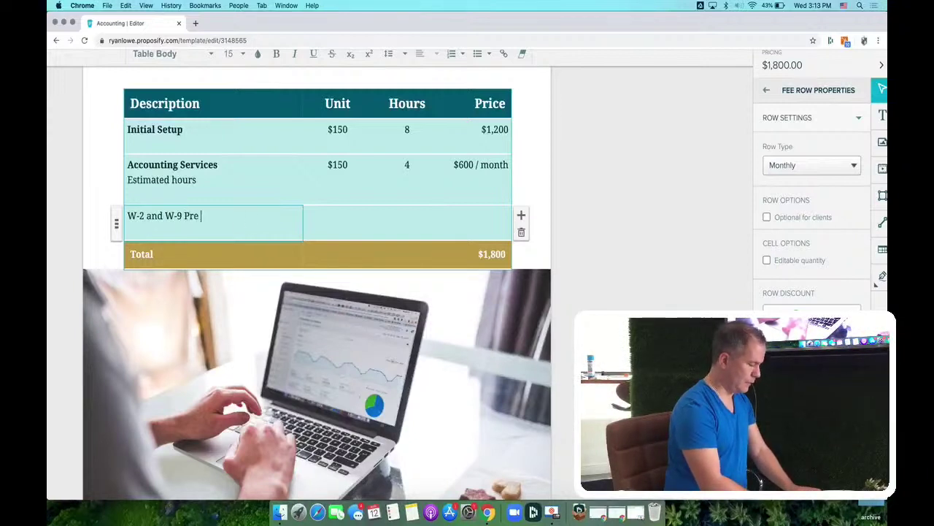
type(" and deliver")
key("Tab")
type("500")
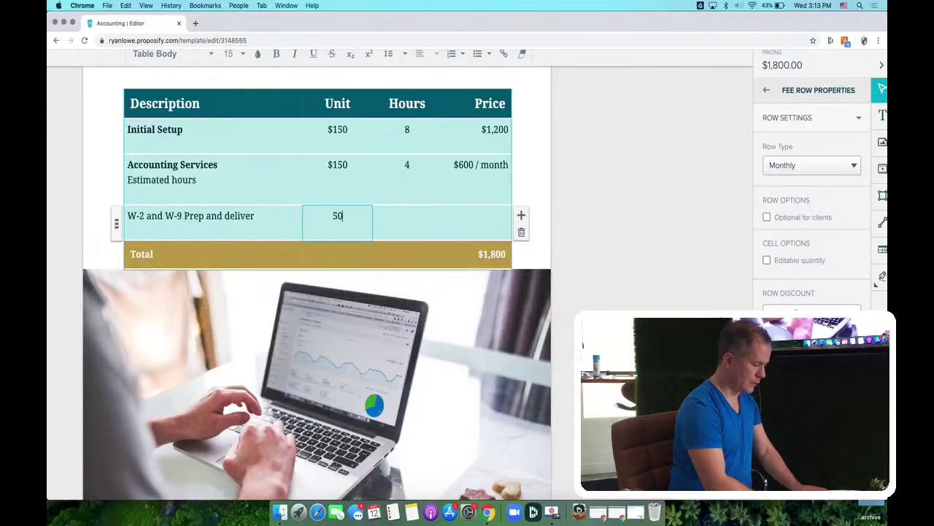
key("Tab")
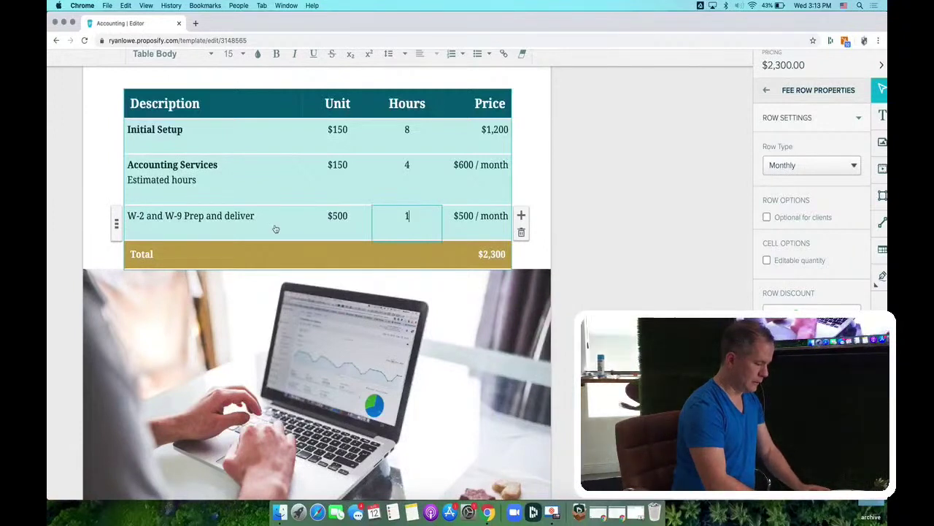
Step: Rename the Hours column heading in the fee table to "Hours / QTY"
left_click(422, 107)
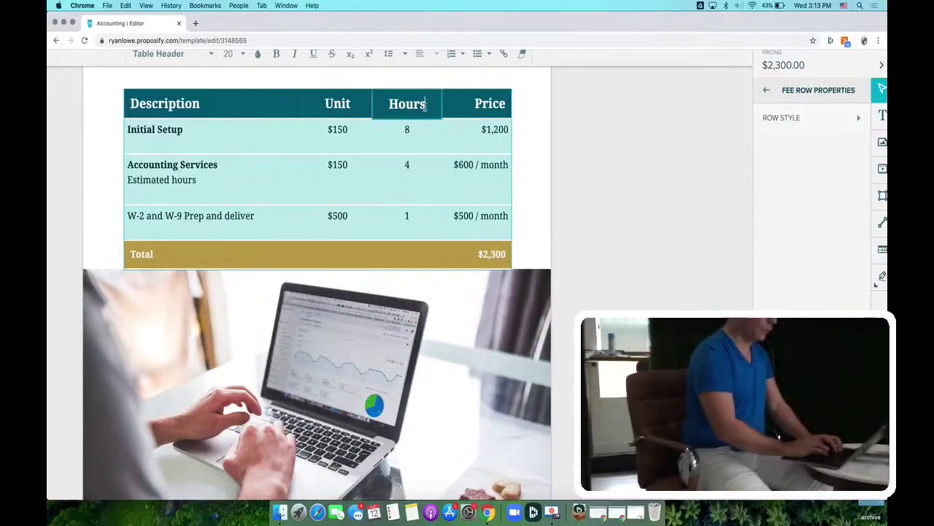
type("/ ")
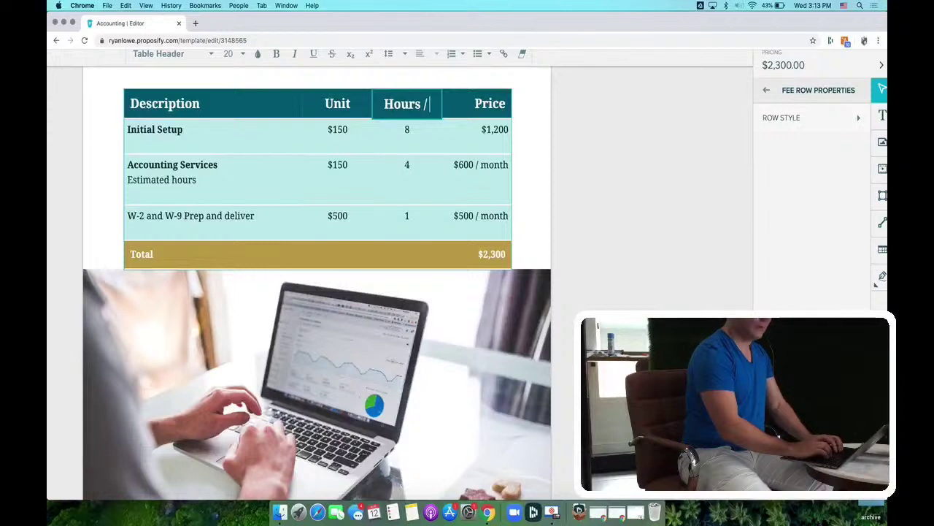
type("QTY")
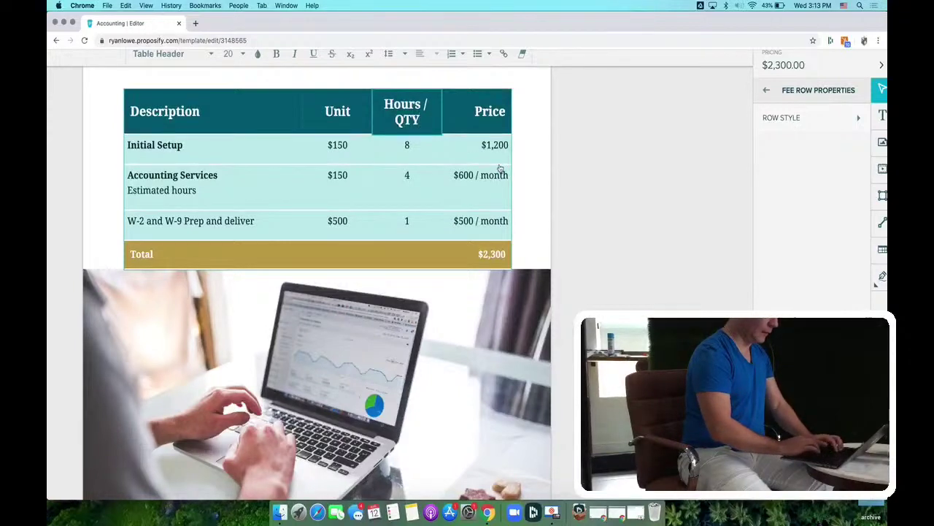
Step: Make the W-2 and W-9 row optional for clients, deselect it, and change its row type to Unit/Quantity
left_click(459, 233)
left_click(228, 219)
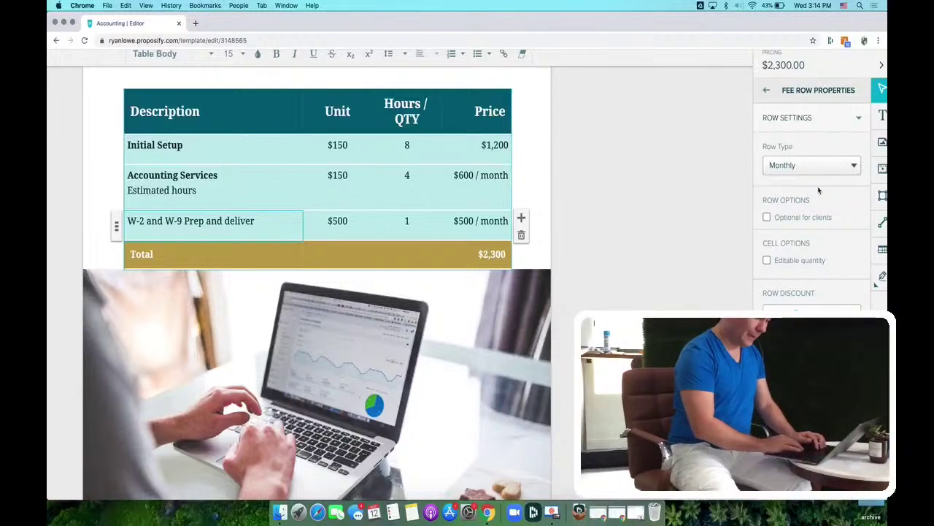
left_click(766, 218)
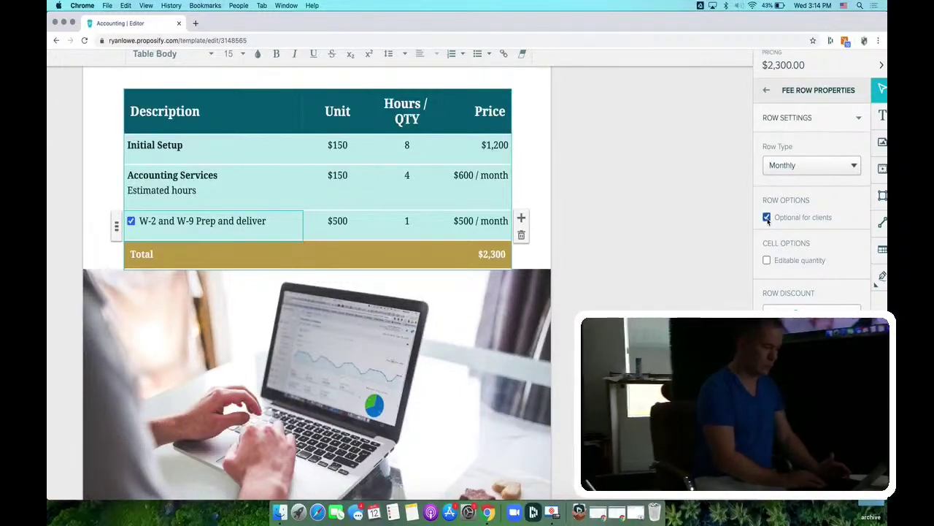
left_click(131, 221)
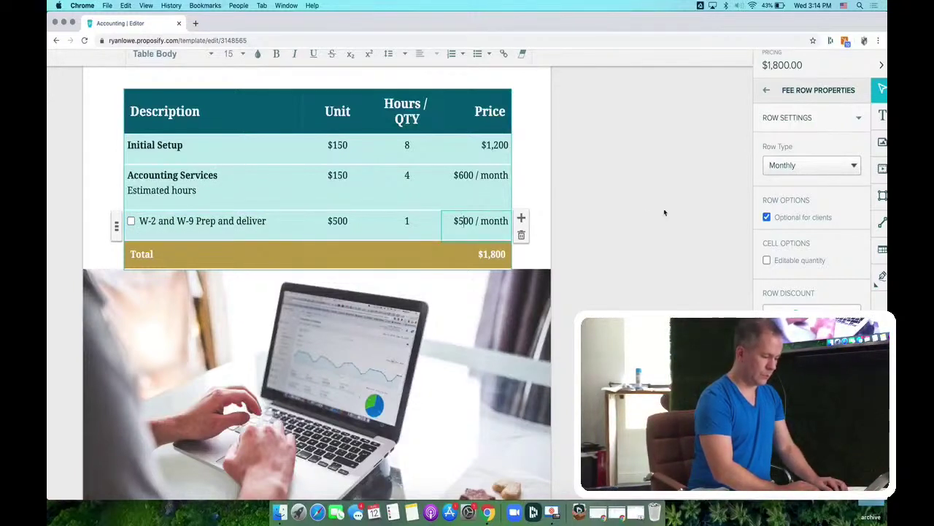
left_click(800, 167)
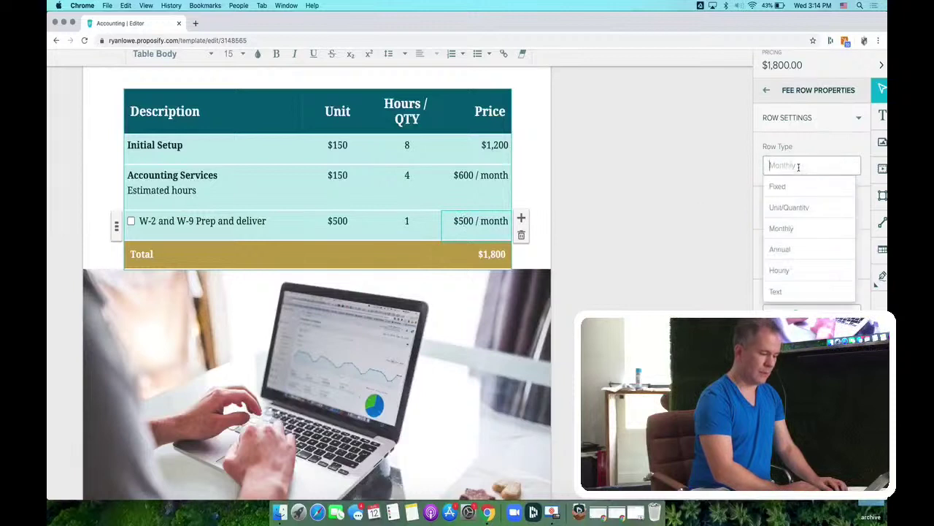
left_click(804, 208)
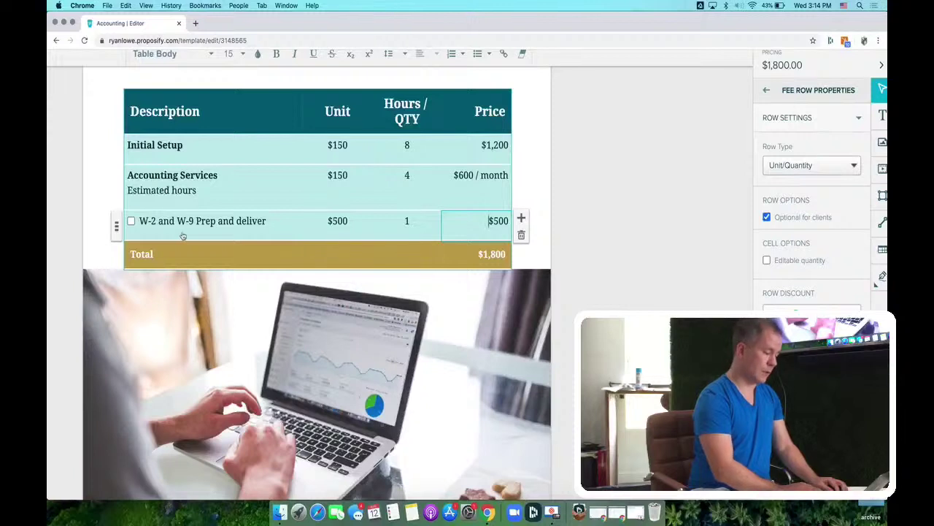
Step: Test the optional W-2 and W-9 line by switching it on and off, leaving it selected
left_click(130, 221)
left_click(130, 222)
left_click(130, 221)
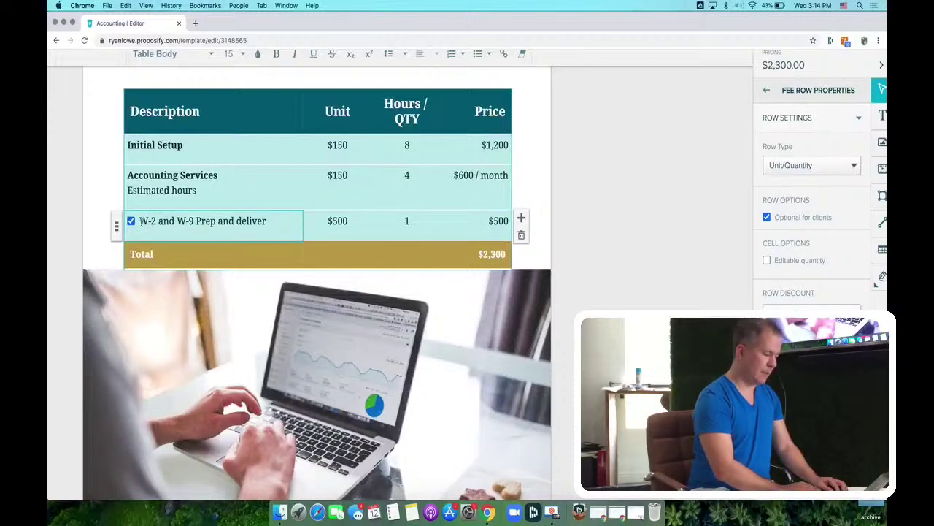
Step: Delete the laptop photo below the fee table
left_click(289, 305)
left_click(311, 258)
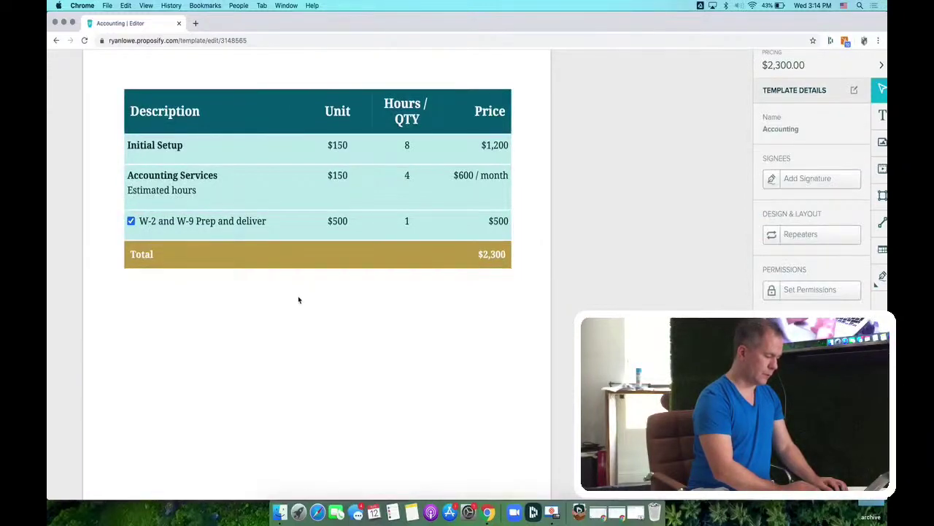
Step: Examine the fee table's settings and the W-2 and W-9 row's properties, including its discount, fee library and row type options
left_click(290, 258)
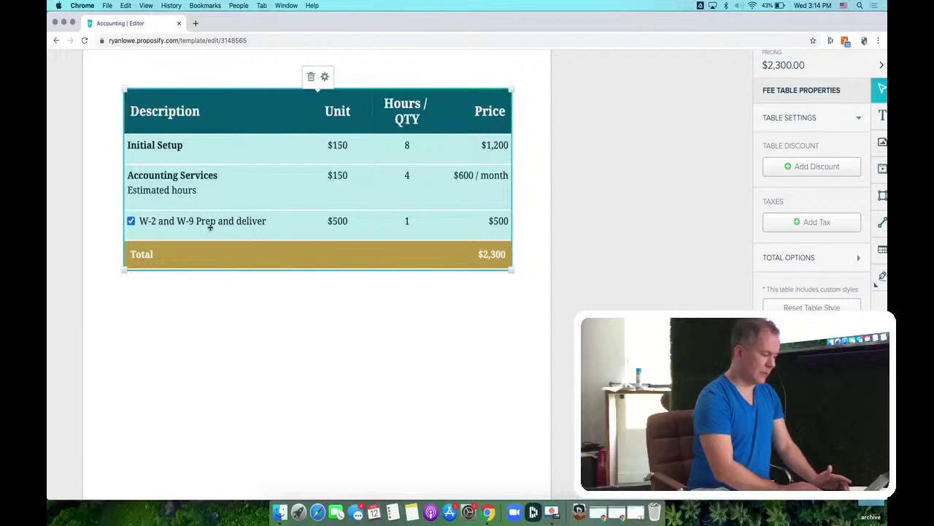
left_click(131, 220)
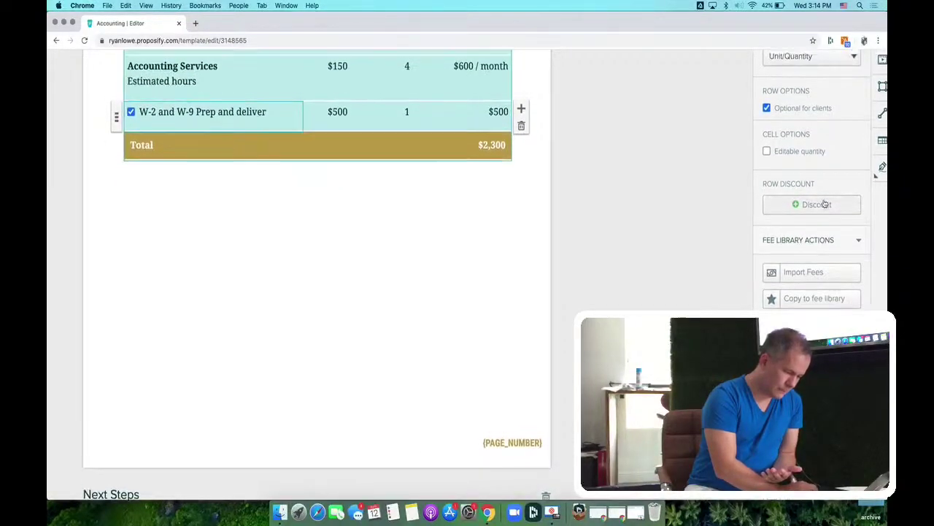
scroll(824, 202, "up", 5)
left_click(828, 211)
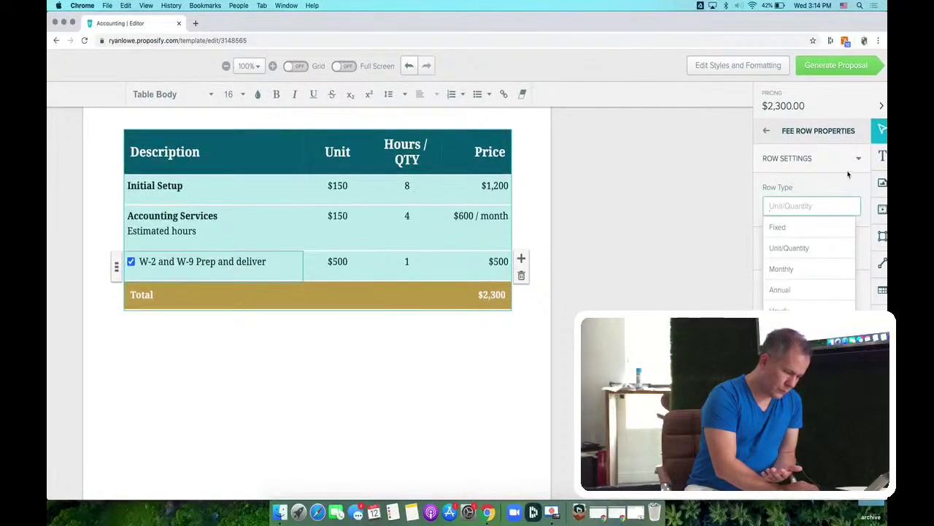
left_click(625, 262)
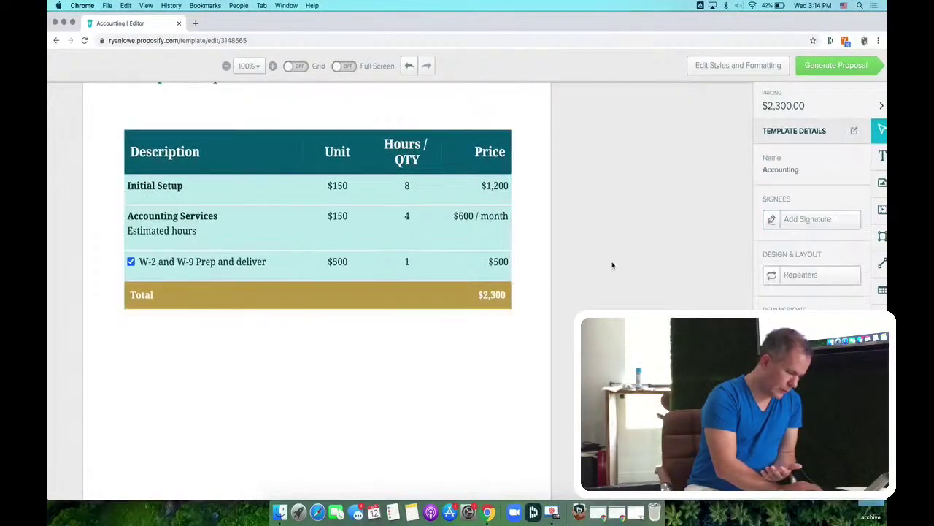